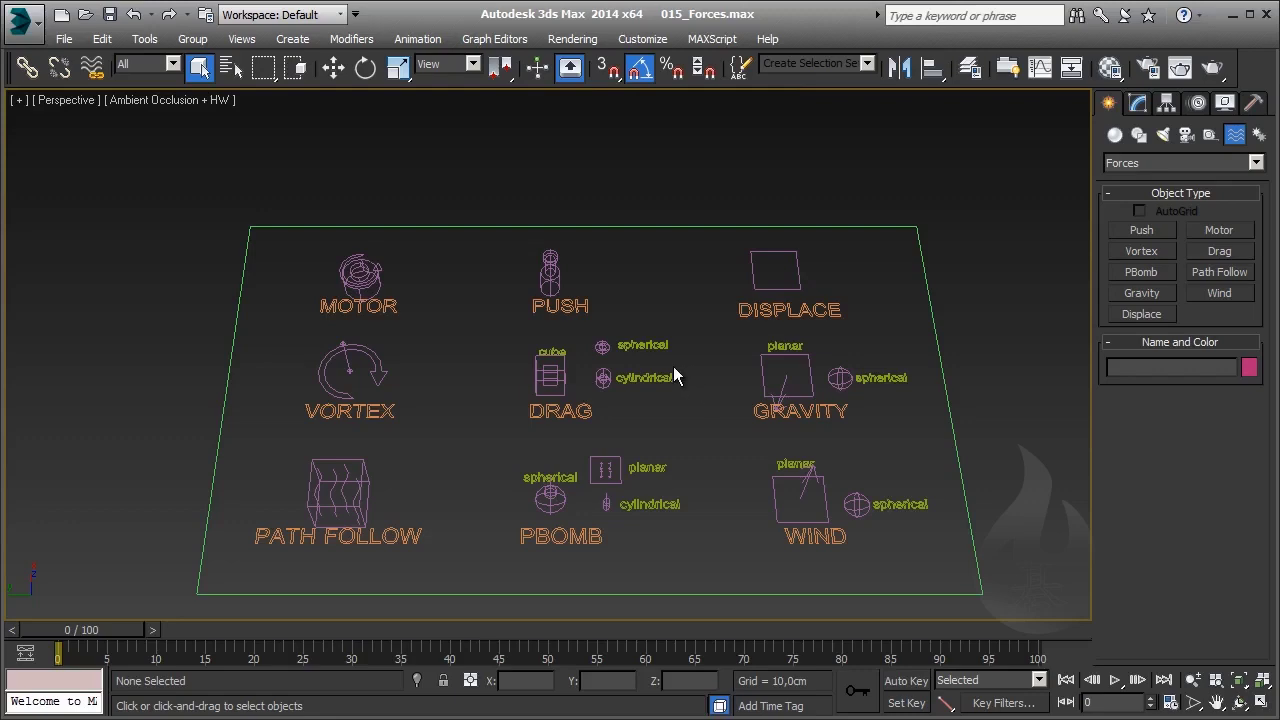
# - Zoom in on the Drag icons, then back out to frame the Push, Displace and Gravity warps
pyautogui.scroll(1, 634, 391)
pyautogui.scroll(2, 611, 409)
pyautogui.scroll(3, 611, 409)
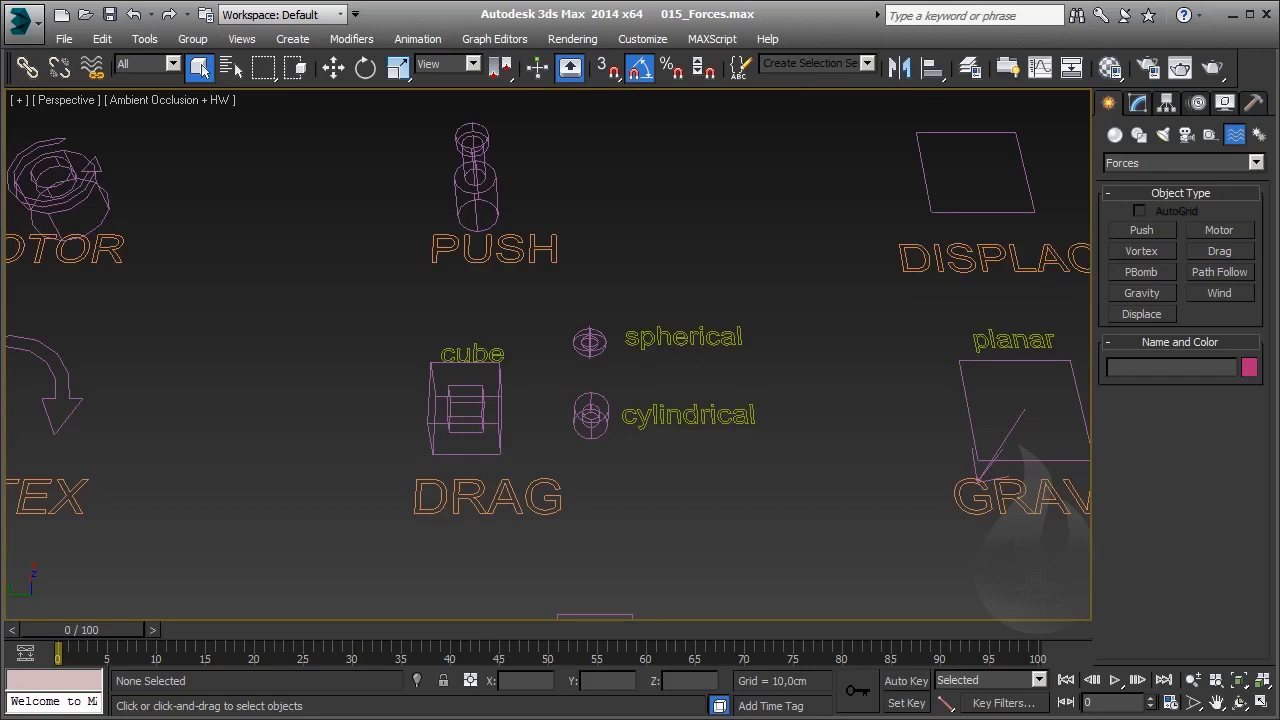
pyautogui.scroll(-3, 548, 355)
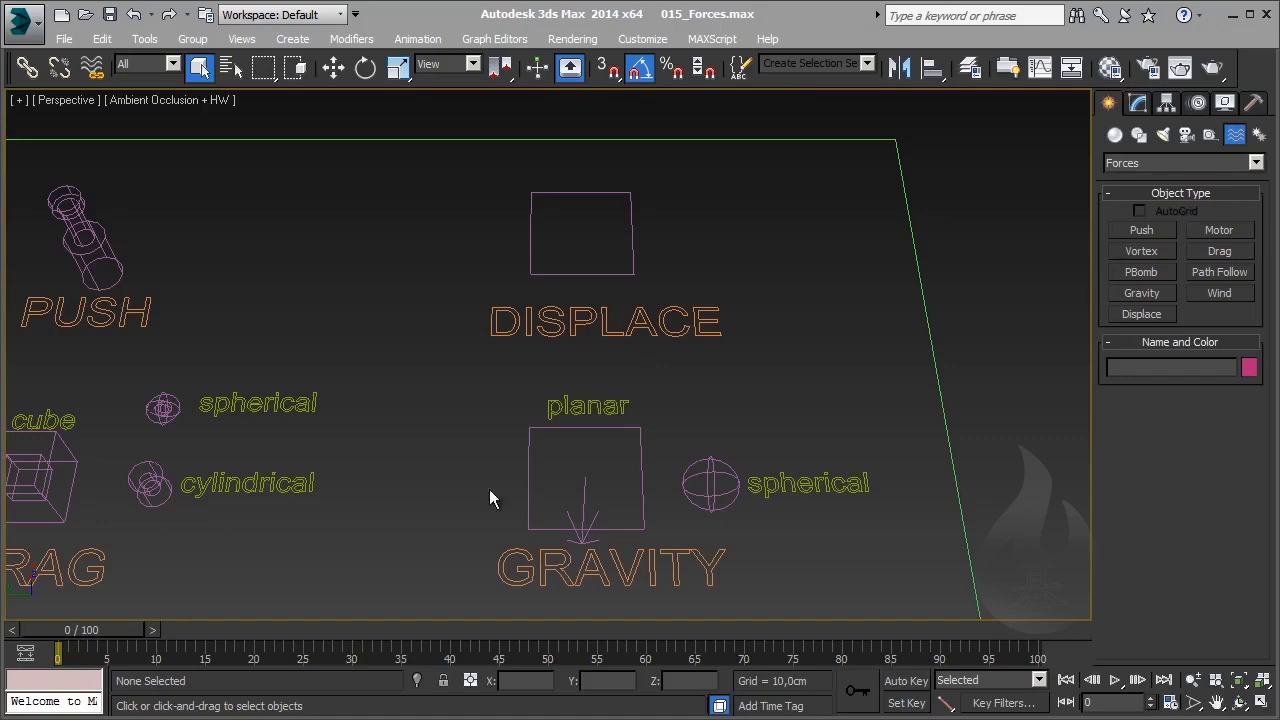
# - Pan the Perspective view up and slightly right to centre the Gravity warps
pyautogui.moveTo(689, 463); pyautogui.dragTo(707, 340, button='middle')
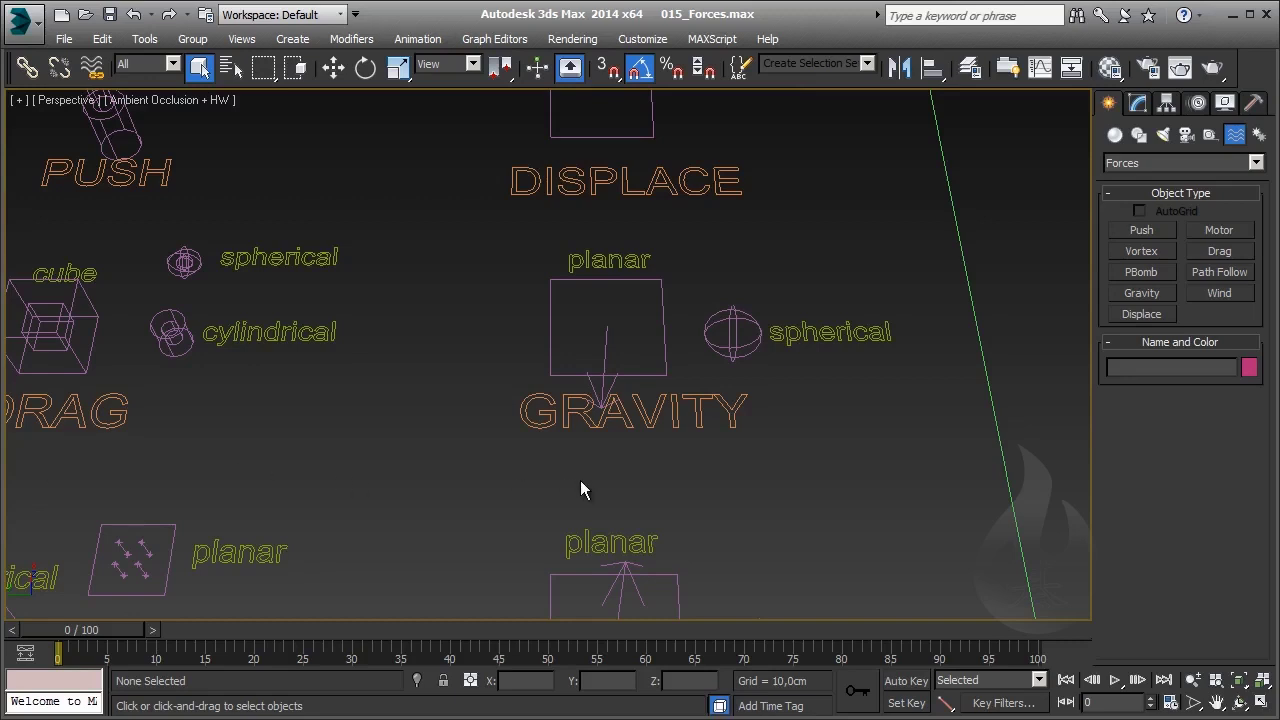
# - Pan down the scene to bring the planar and spherical Wind warps into view
pyautogui.moveTo(559, 488); pyautogui.dragTo(561, 300, button='middle')
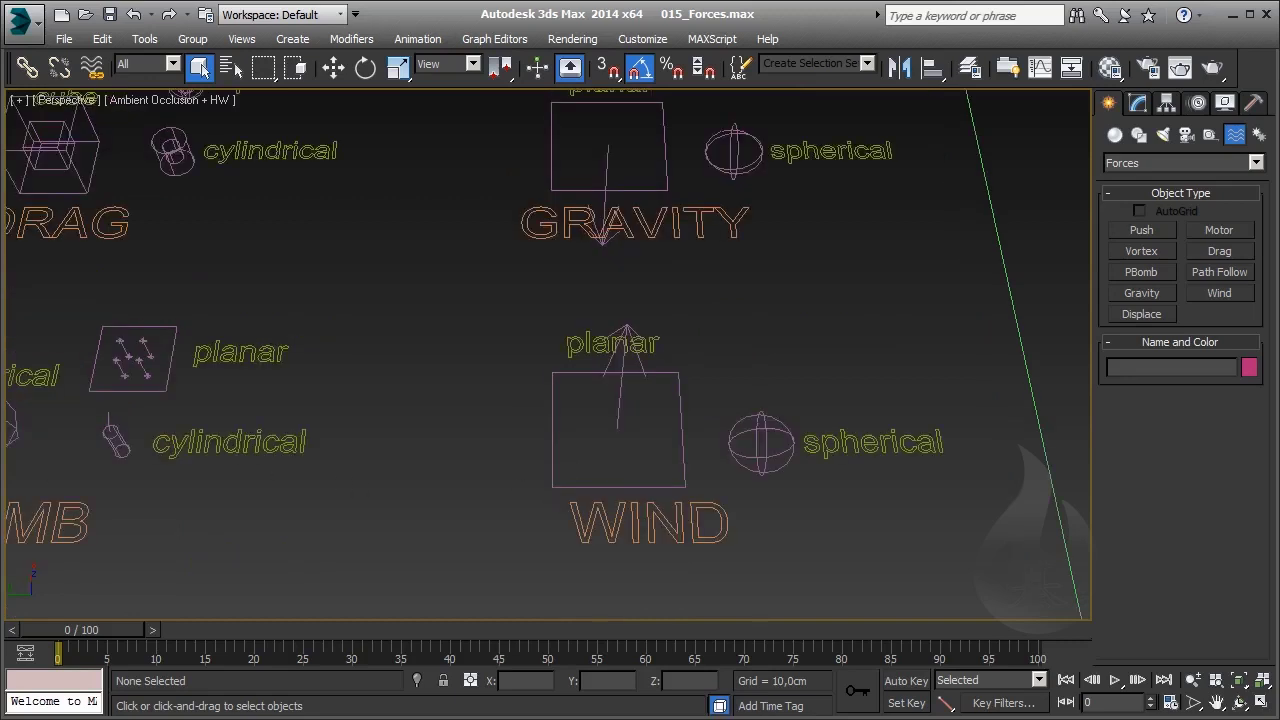